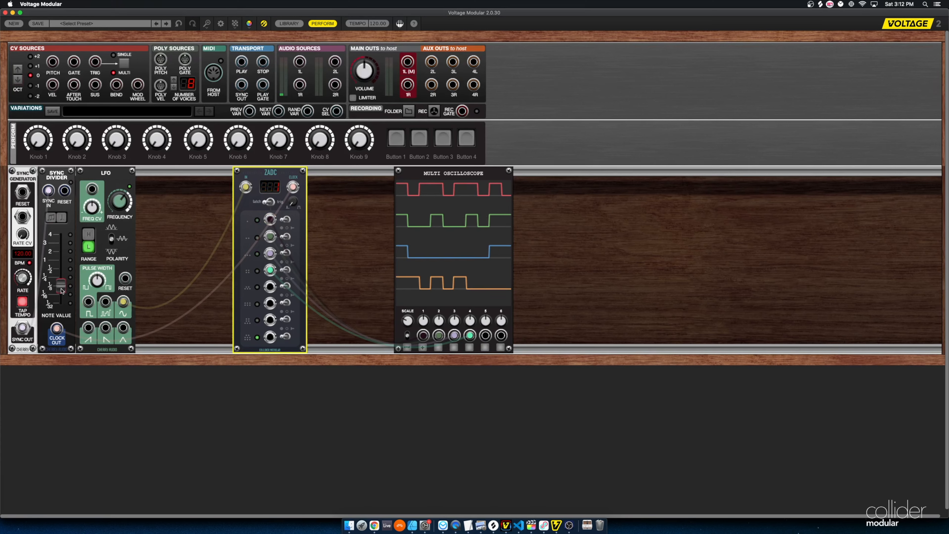
Step: Slow the Sync Divider's note value to 1/2 and return it to 1/8
left_click_drag(60, 286, 60, 268)
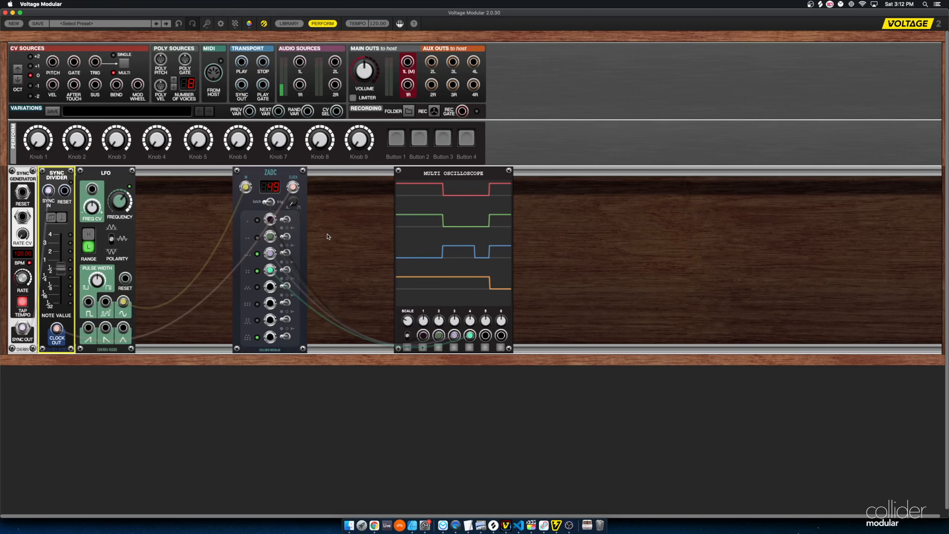
left_click_drag(59, 278, 60, 287)
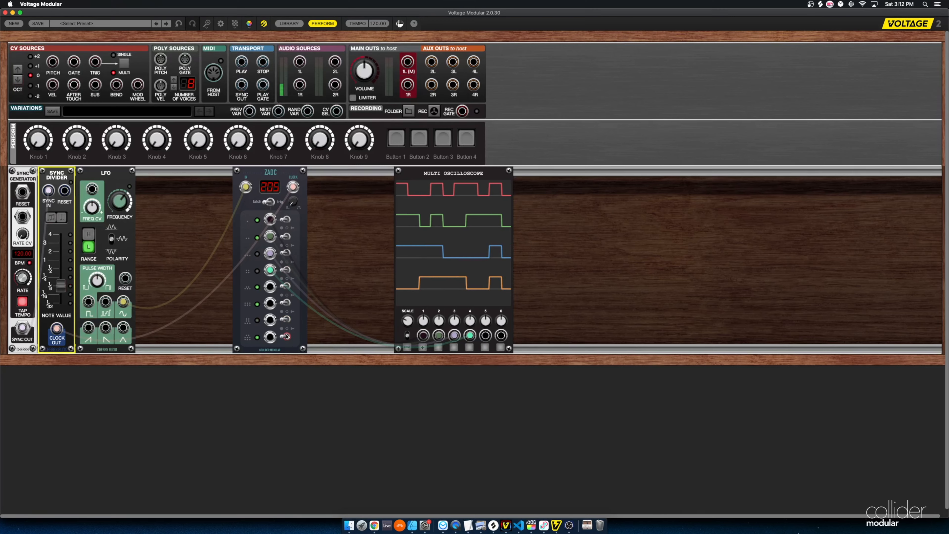
Step: Try the first ZADC output's mode switch in its right and center settings, leaving it in the right setting
left_click(283, 222)
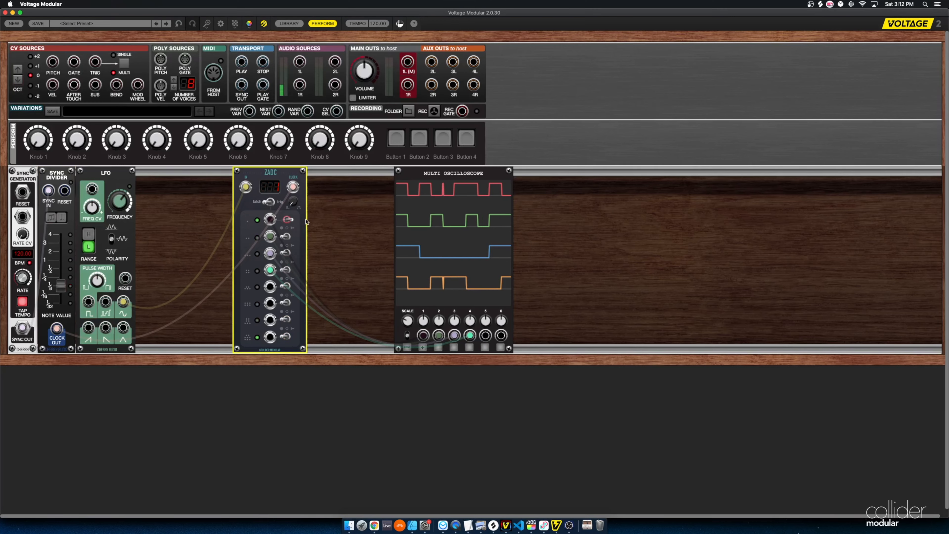
left_click_drag(270, 225, 285, 244)
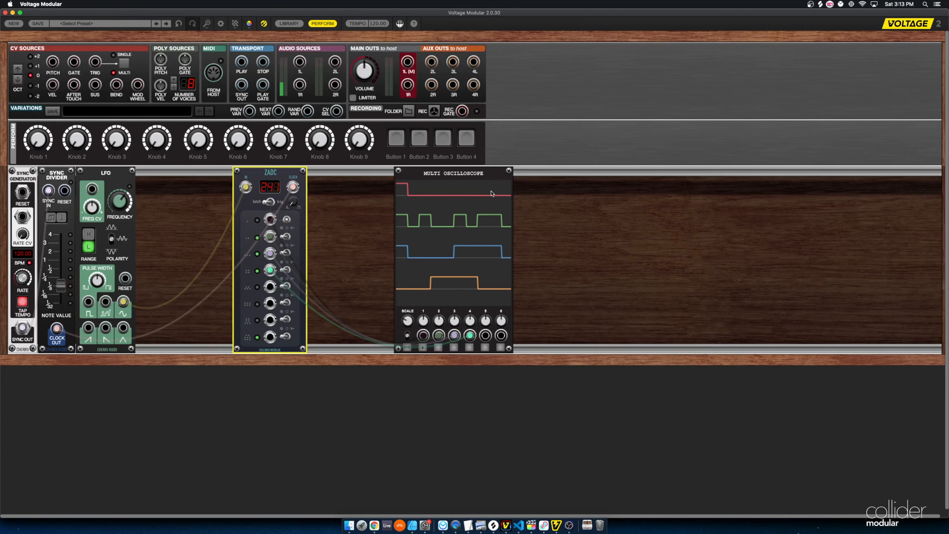
left_click(414, 336)
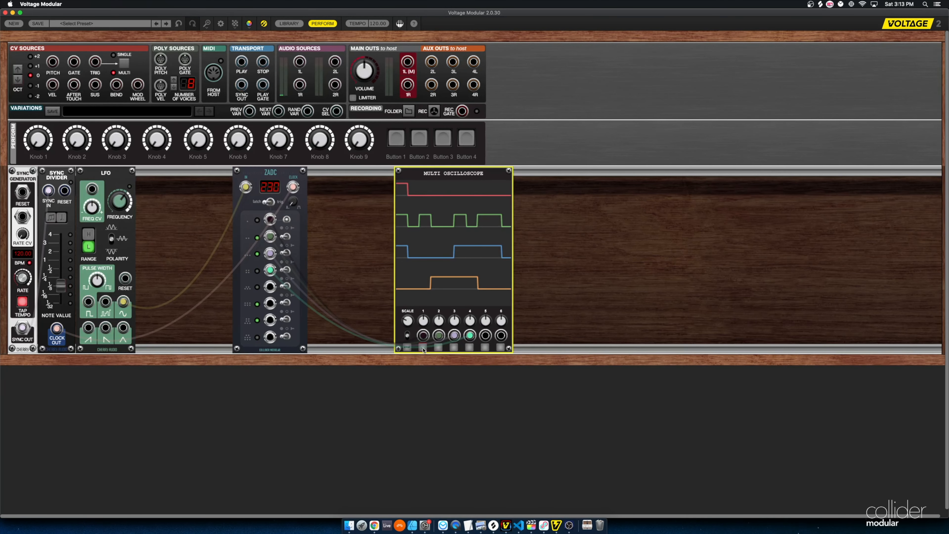
left_click(287, 218)
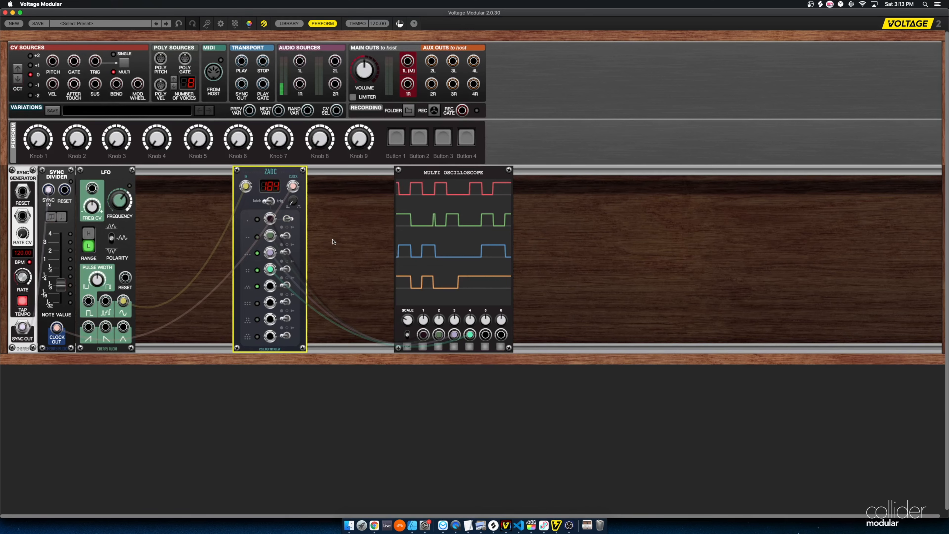
Step: Set the mode switches of ZADC outputs 8 down to 2 to their center position, leaving only the first output active
left_click(285, 335)
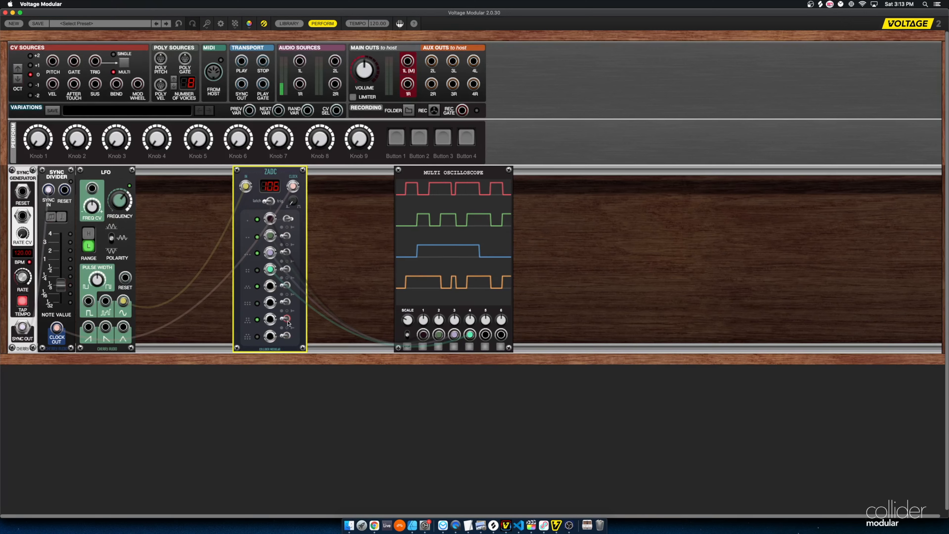
left_click(286, 336)
left_click(286, 318)
left_click(286, 302)
left_click(286, 285)
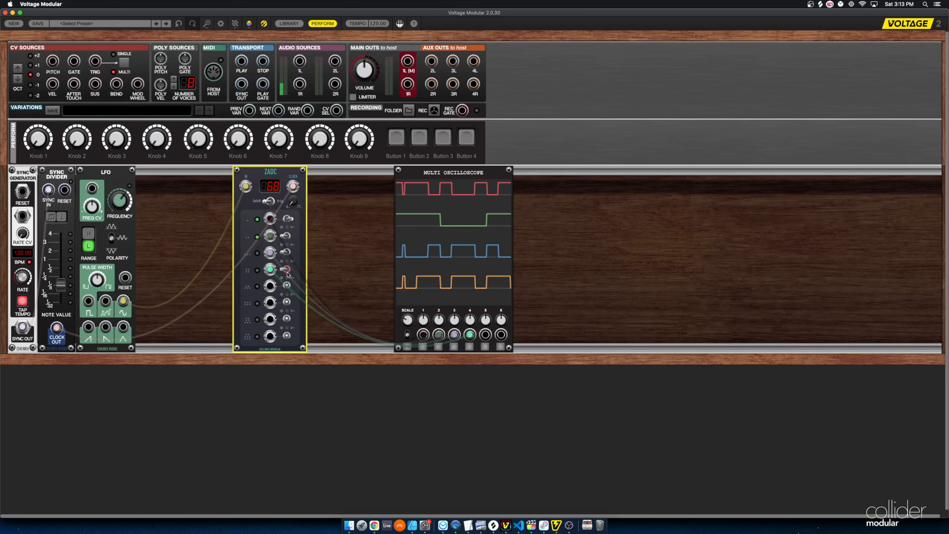
left_click(287, 269)
left_click(287, 251)
left_click(286, 236)
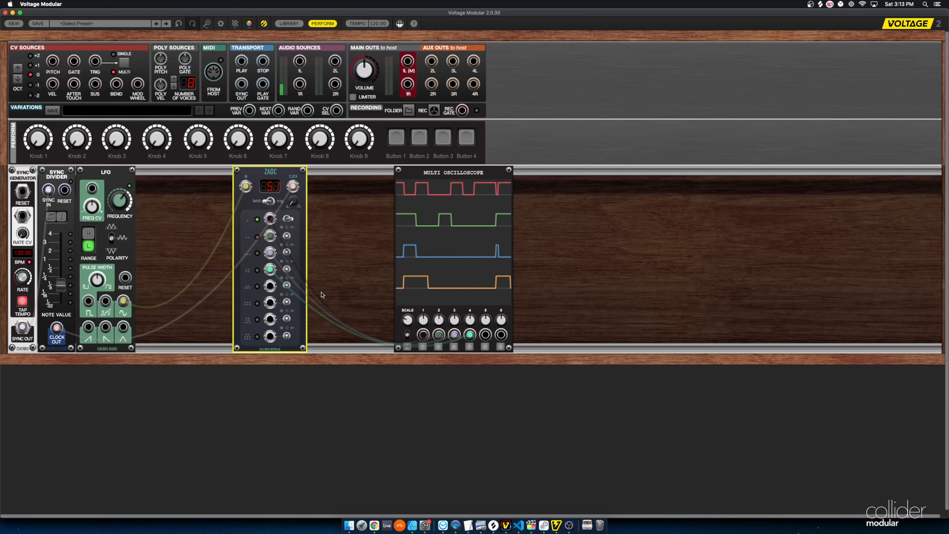
Step: Return the mode switches of ZADC outputs 2 through 8 to their left position
left_click(286, 286)
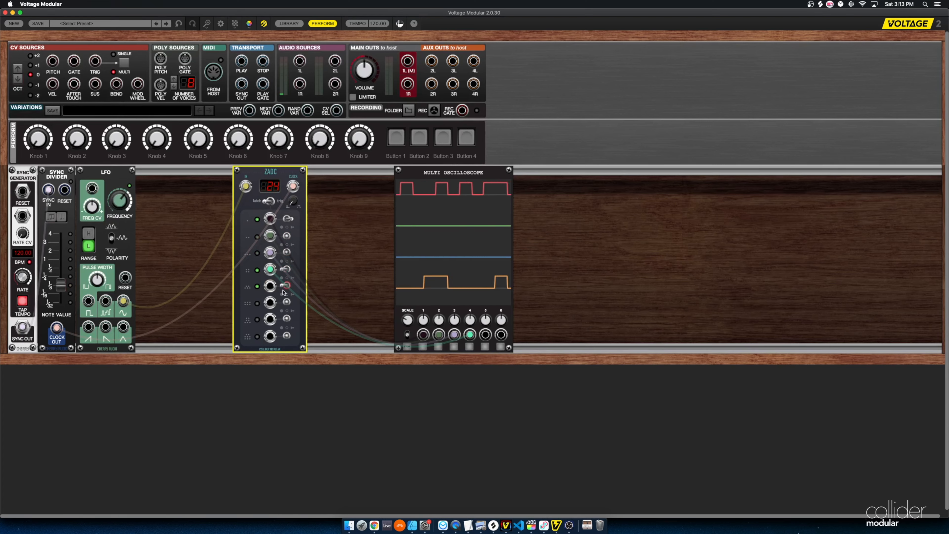
left_click(287, 253)
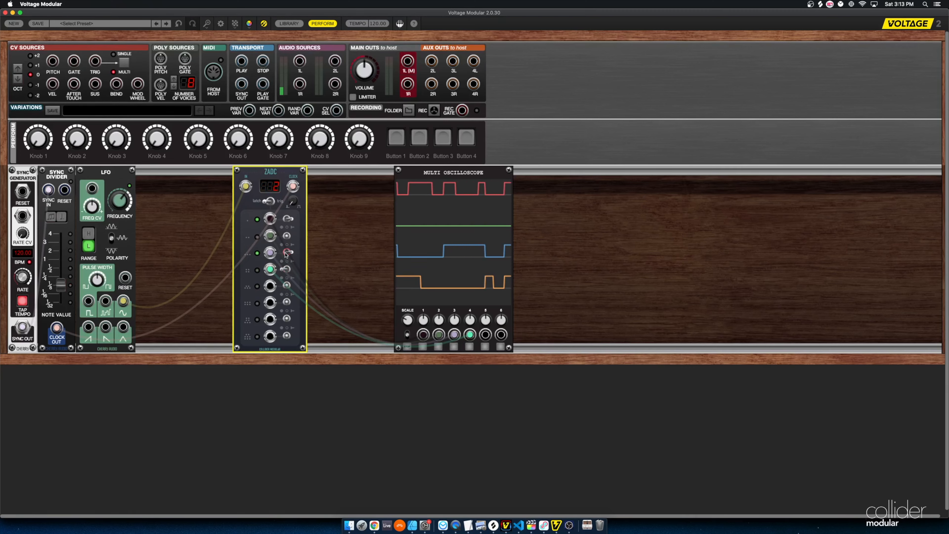
left_click(287, 234)
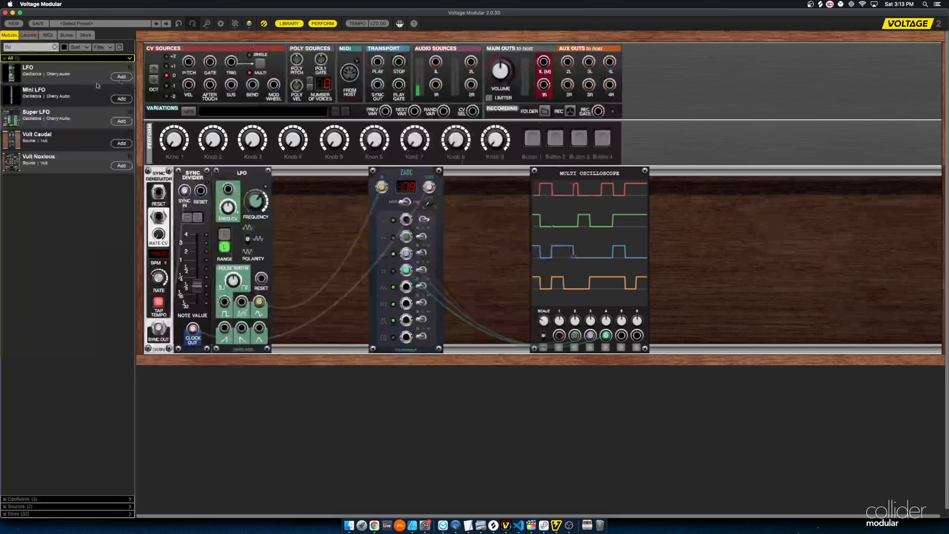
Step: Find the Septitone Quantizer in the module library with "sept" and place it between the ZADC and the Multi Oscilloscope
double_click(34, 47)
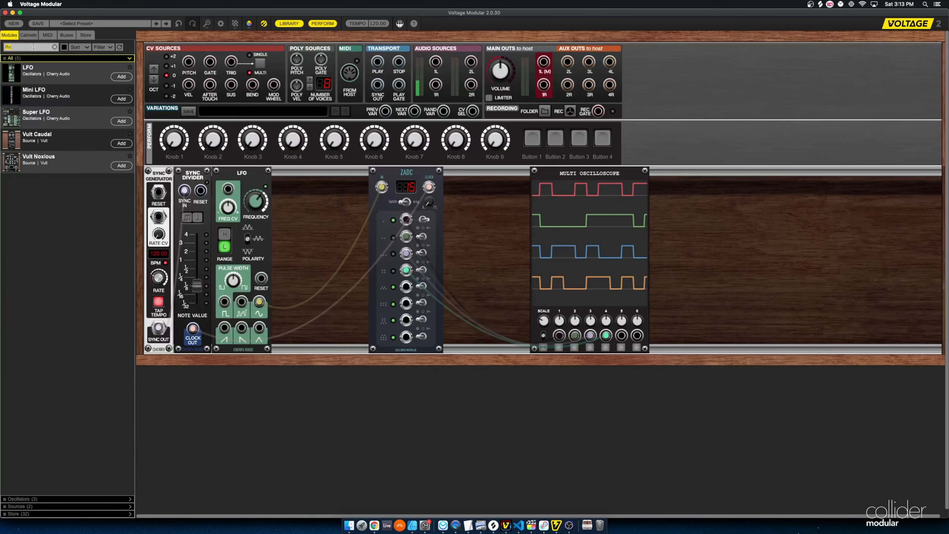
type("sept")
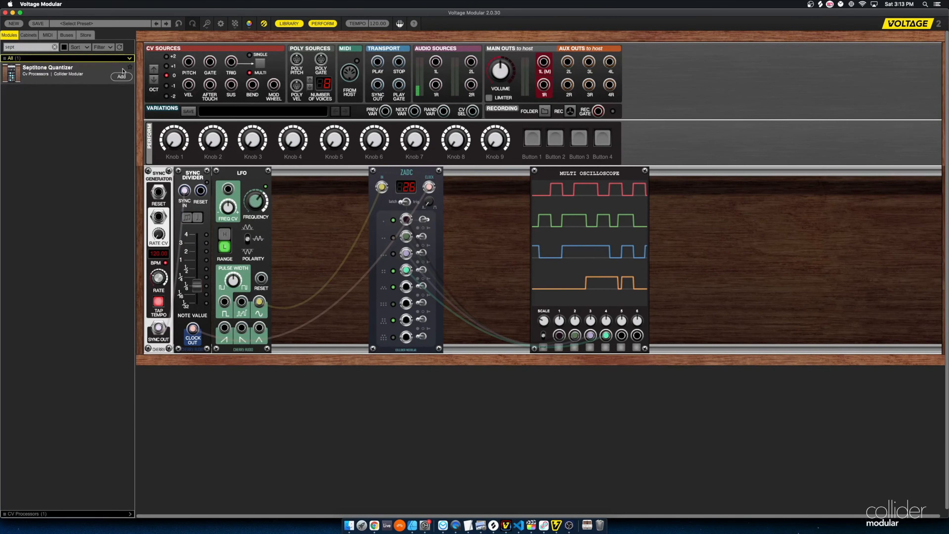
double_click(105, 69)
left_click(55, 47)
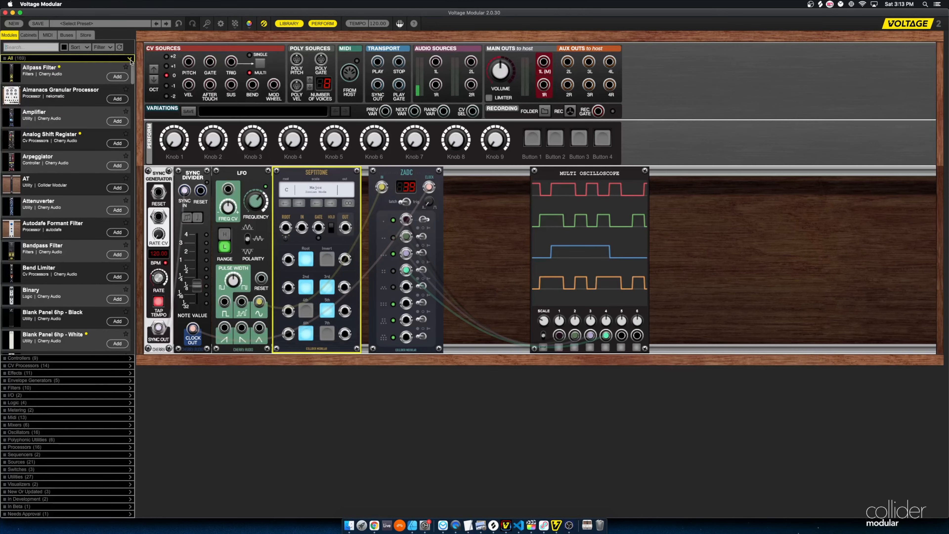
left_click(287, 23)
left_click_drag(189, 171, 361, 173)
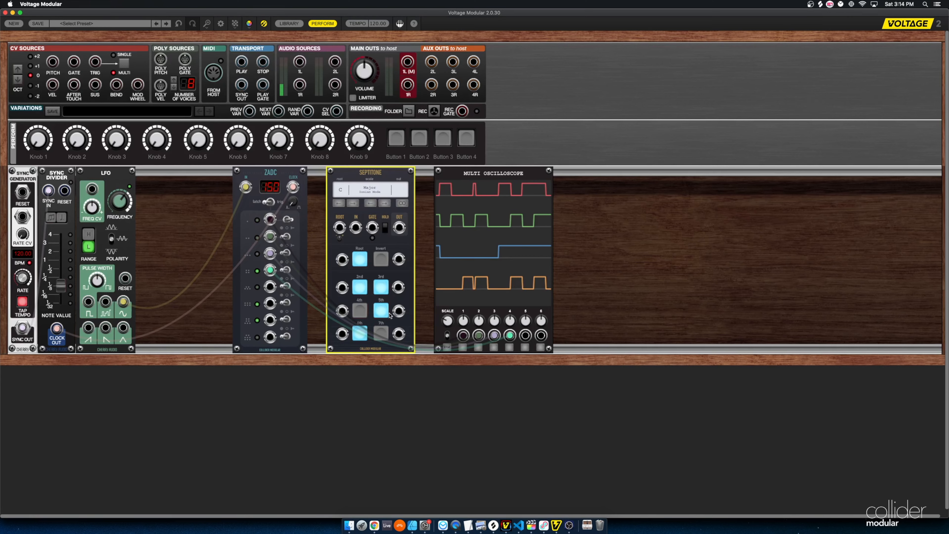
Step: Unplug the oscilloscope from the ZADC, and patch the Sync Divider's clock out to Septitone's GATE and an LFO output to its IN
left_click_drag(291, 268, 313, 241)
mouse_move(270, 220)
left_mouse_down()
mouse_move(296, 226)
mouse_move(274, 226)
left_mouse_up()
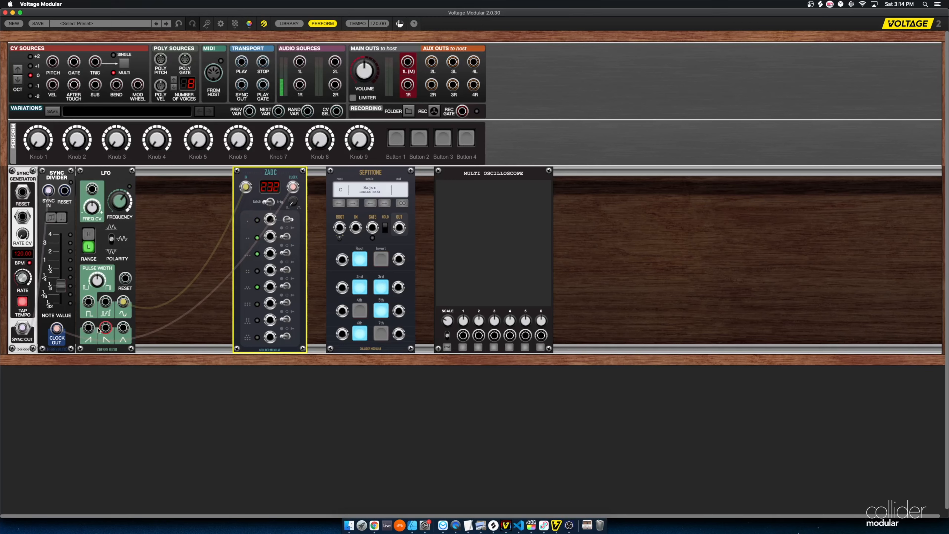
left_click_drag(98, 329, 372, 226)
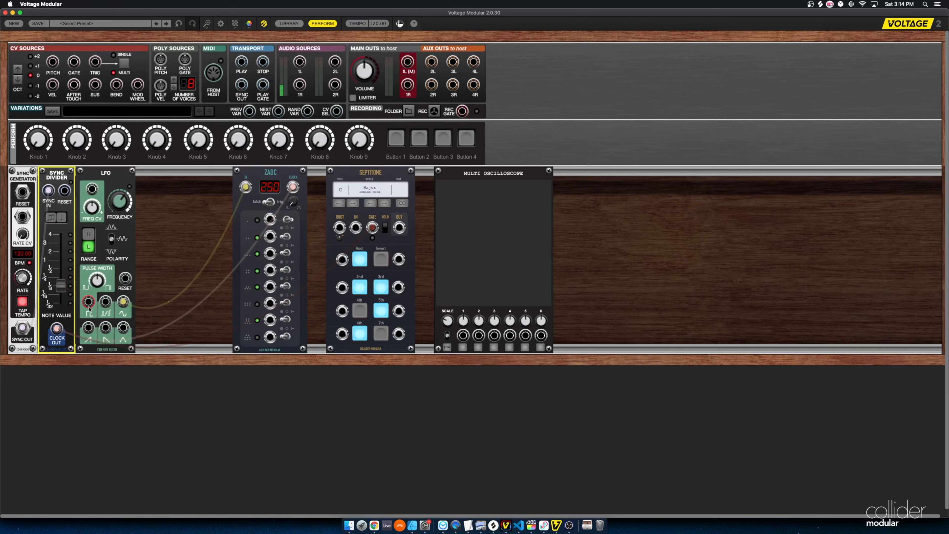
left_click_drag(89, 302, 355, 228)
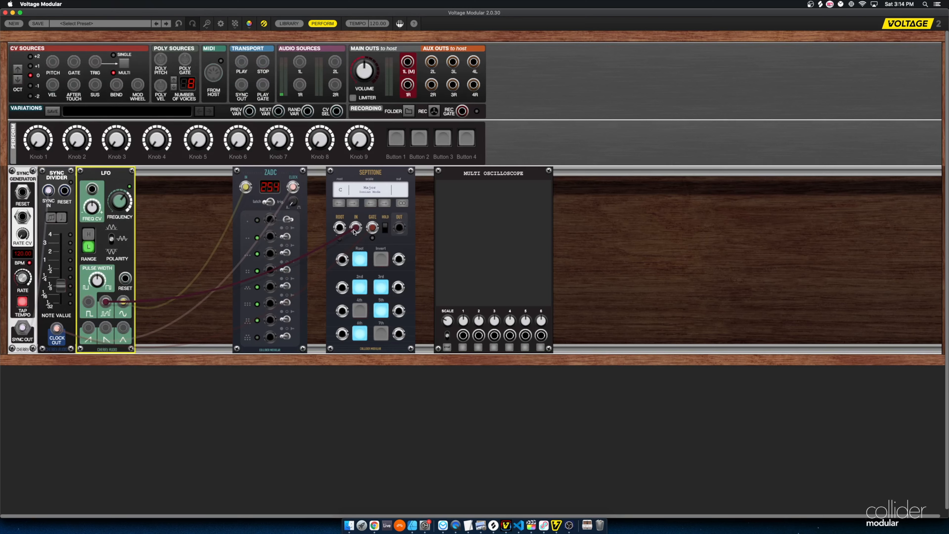
Step: Patch the remaining ZADC outputs in order into Septitone's note jacks from Insert through 7th, and slow the Sync Divider to 1/2
left_click_drag(270, 235, 398, 259)
left_click_drag(270, 254, 341, 287)
left_click_drag(270, 286, 342, 311)
left_click_drag(270, 303, 398, 311)
left_click_drag(275, 325, 342, 334)
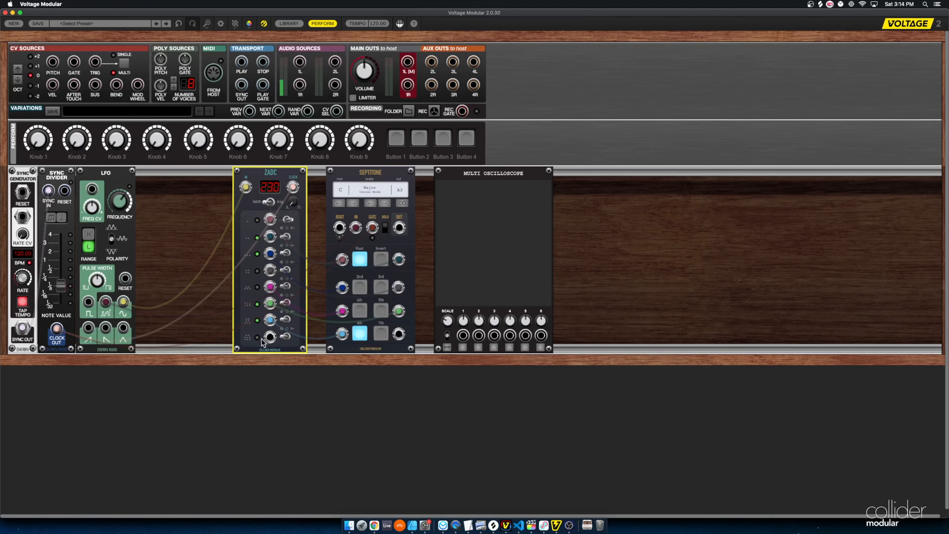
left_click_drag(270, 336, 399, 338)
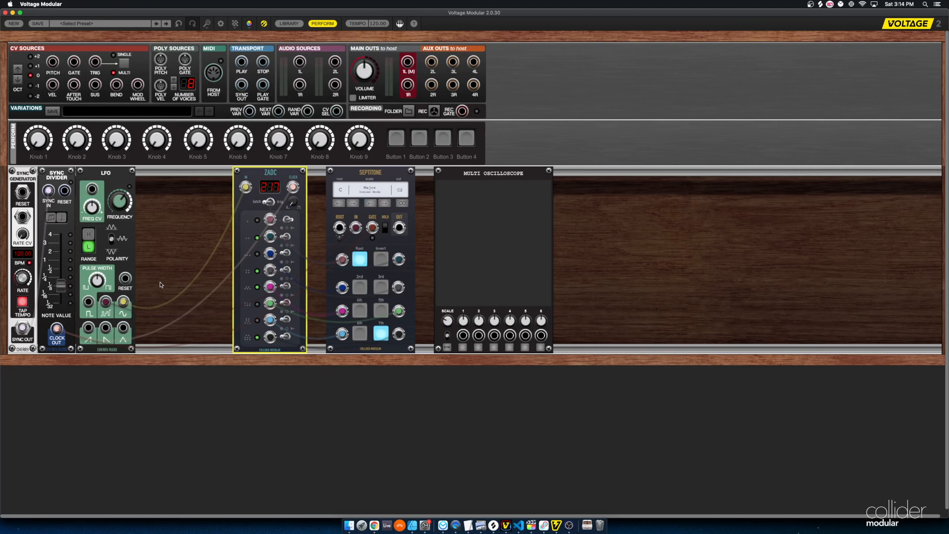
left_click_drag(60, 286, 63, 269)
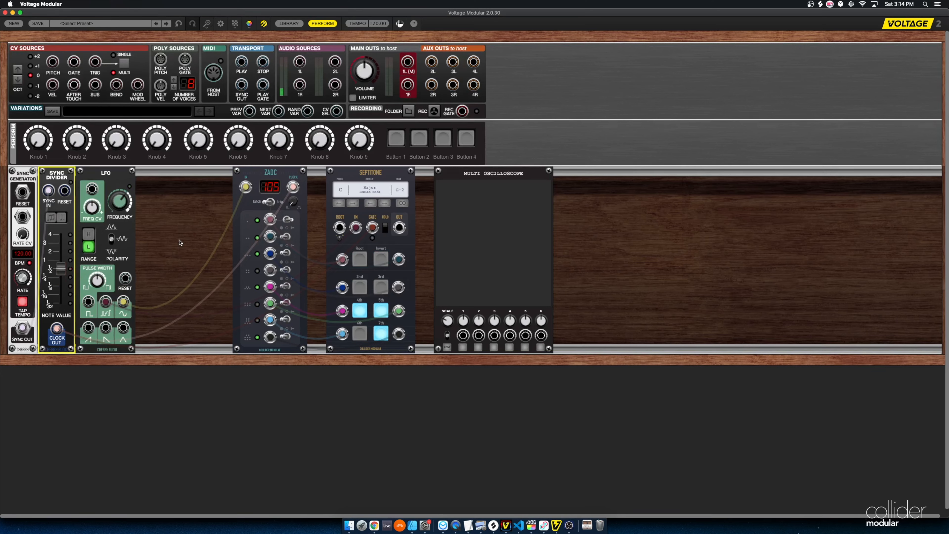
Step: Delete the Septitone and Multi Oscilloscope modules from the rack
right_click(368, 171)
left_click(387, 239)
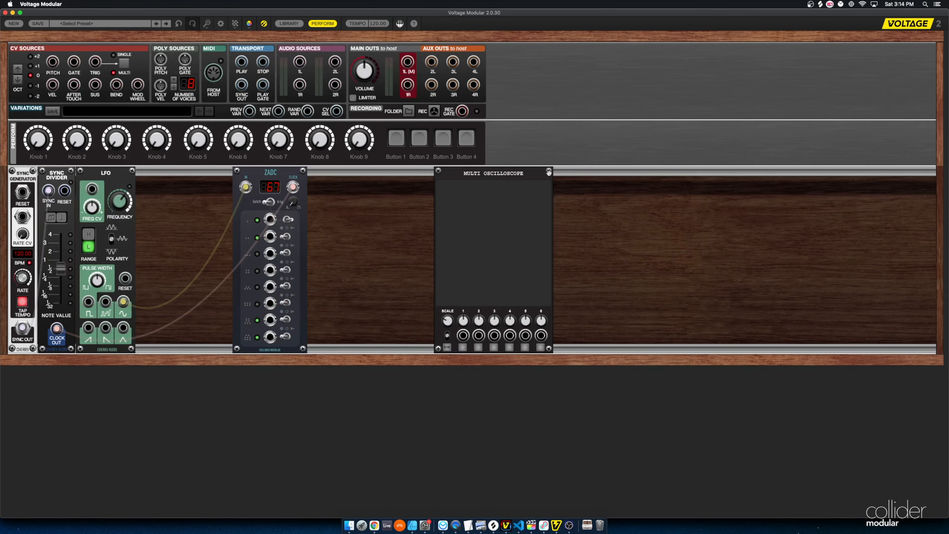
right_click(534, 174)
left_click(468, 241)
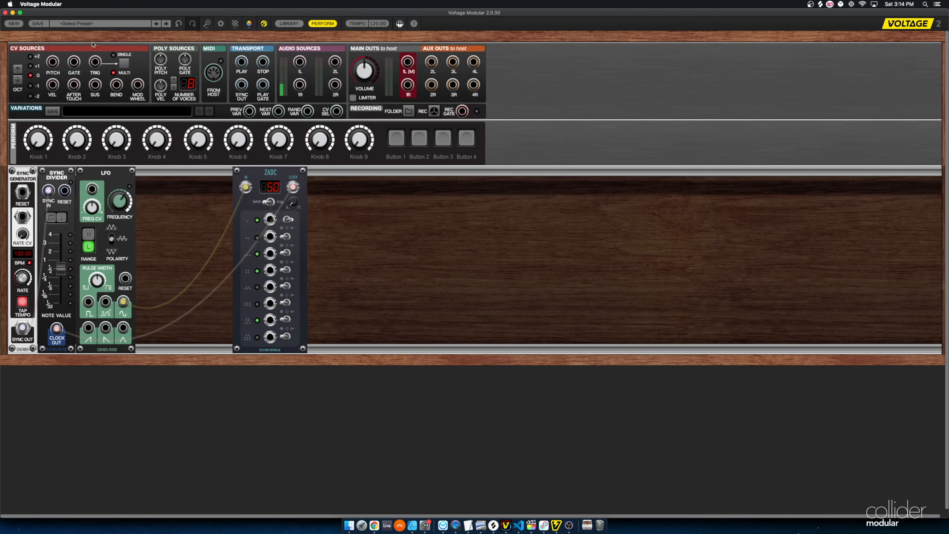
Step: Find the Zum module in the library with "zum" and place it in the rack just after the ZADC
left_click(289, 23)
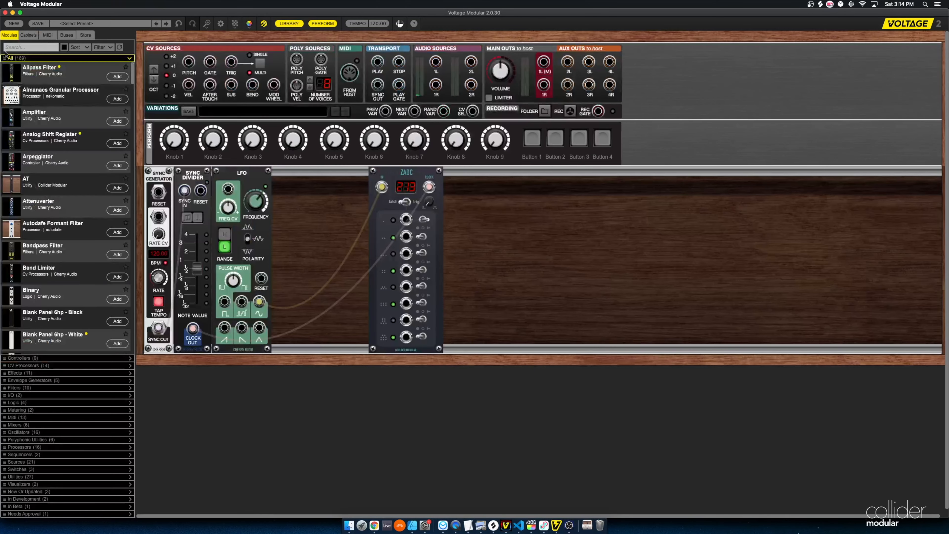
left_click(20, 47)
type("zum")
left_click(121, 77)
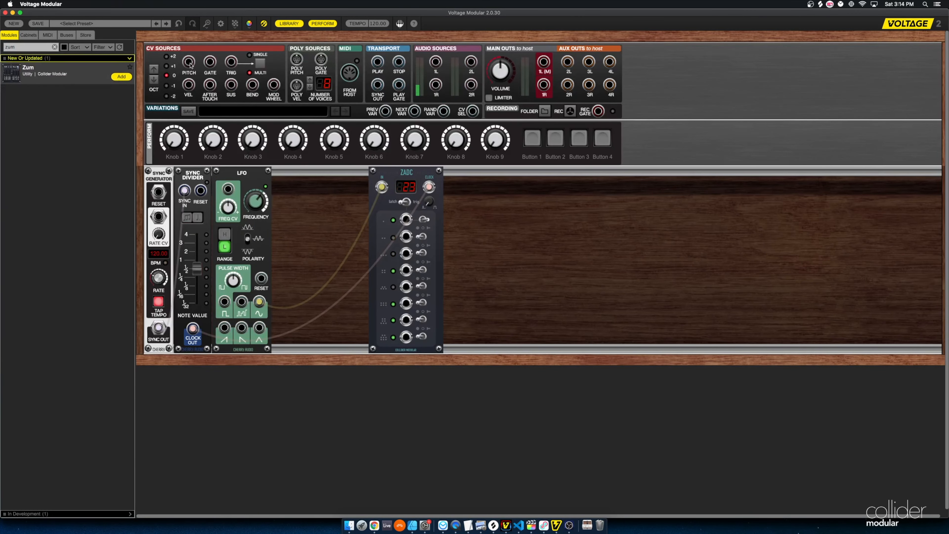
left_click(289, 24)
left_click_drag(342, 249, 361, 306)
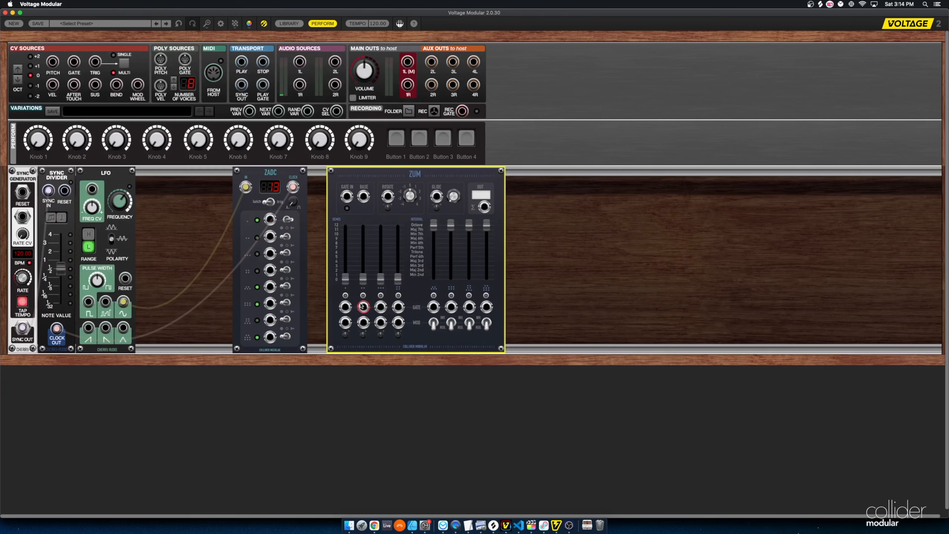
Step: Patch ZADC outputs 1 through 4 into Zum's first four GATE inputs, and the Sync Divider's clock out into GATE IN
left_click(277, 214)
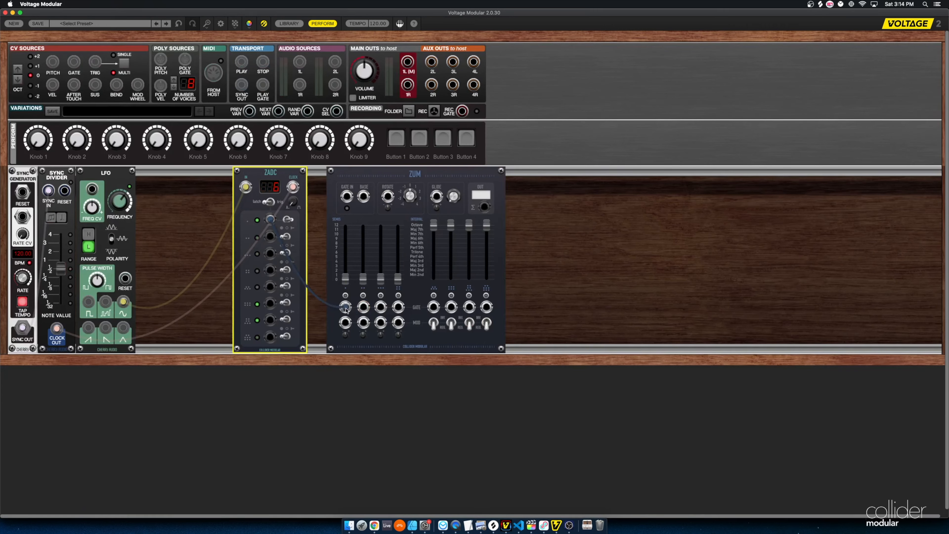
left_click_drag(269, 252, 379, 307)
left_click_drag(270, 270, 398, 307)
left_click(62, 318)
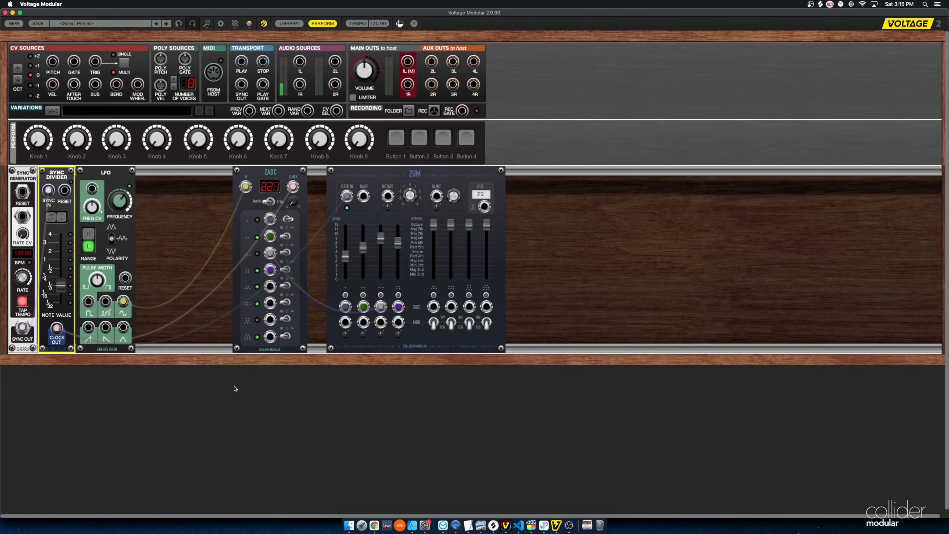